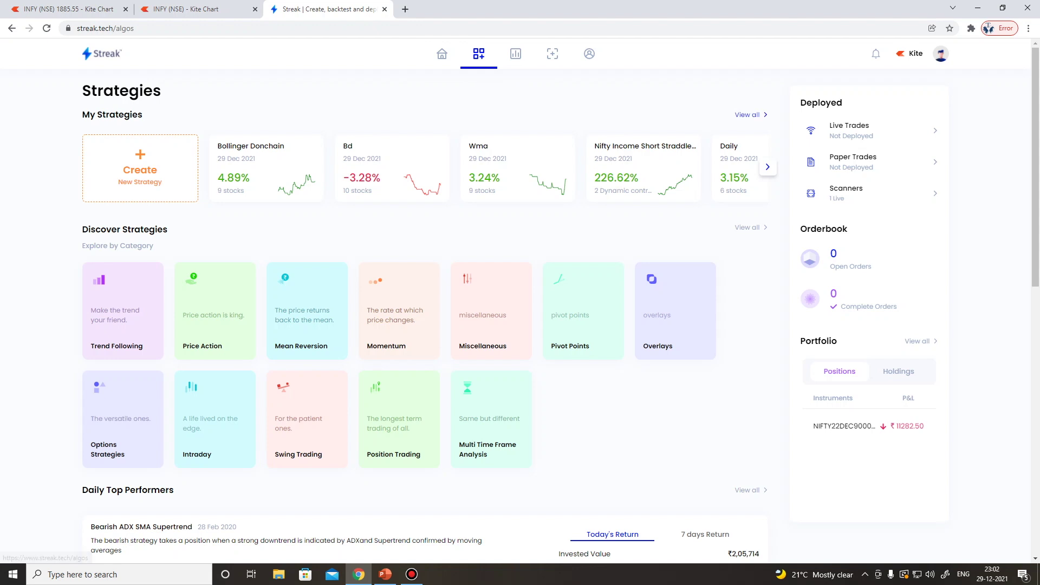
# Step: Create a new strategy named "donbollinger"
pyautogui.click(140, 168)
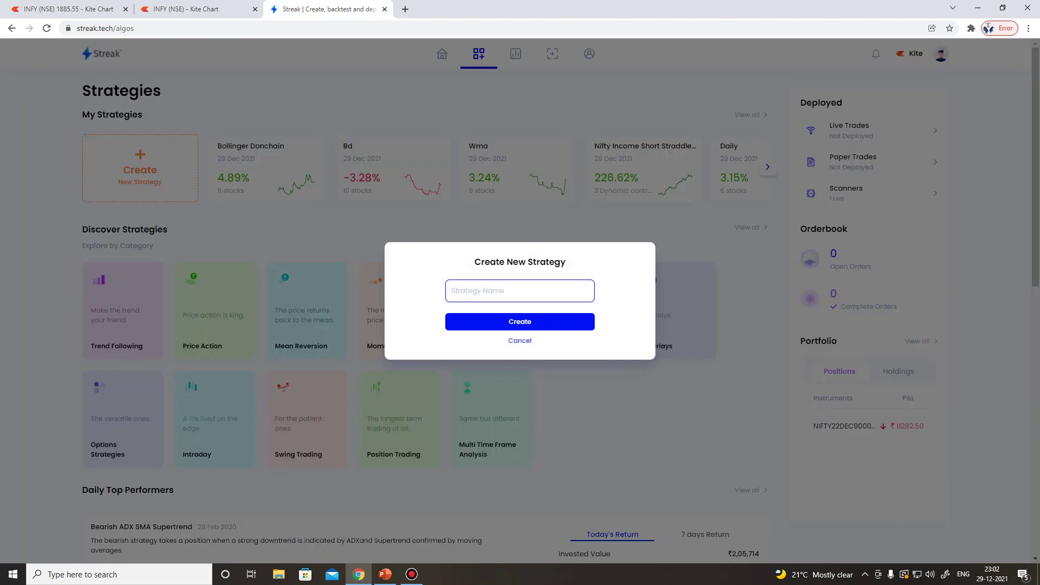
pyautogui.write('donbollinger')
pyautogui.press('Return')
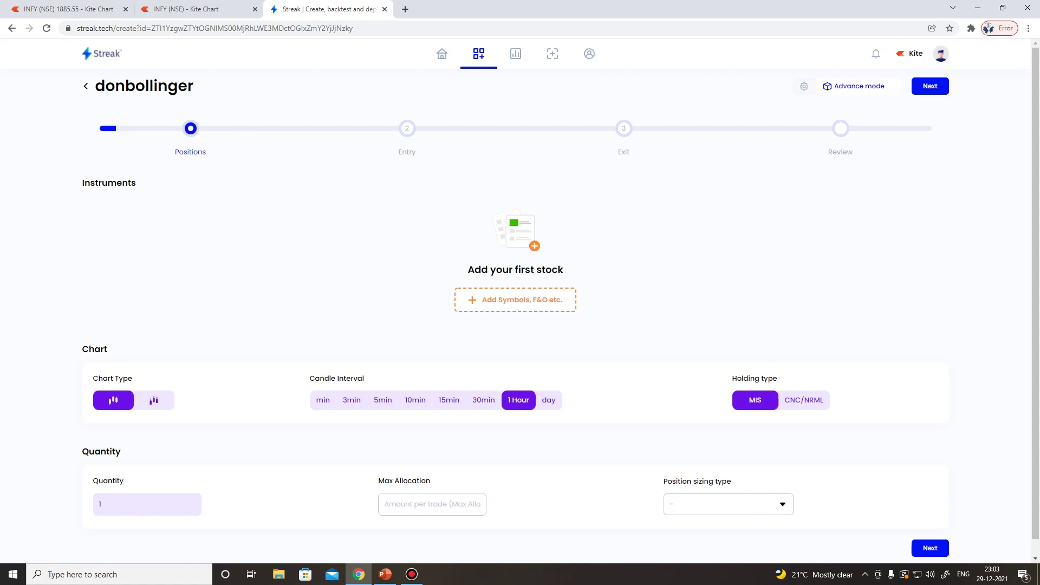
# Step: Add SBIN, BAJAJ-AUTO, HDFCBANK, RELIANCE, Kotak Bank, INDUSINDBK, ICICIBANK, INFY and TCS, set the holding type to CNC/NRML, and continue to the entry stage
pyautogui.click(515, 300)
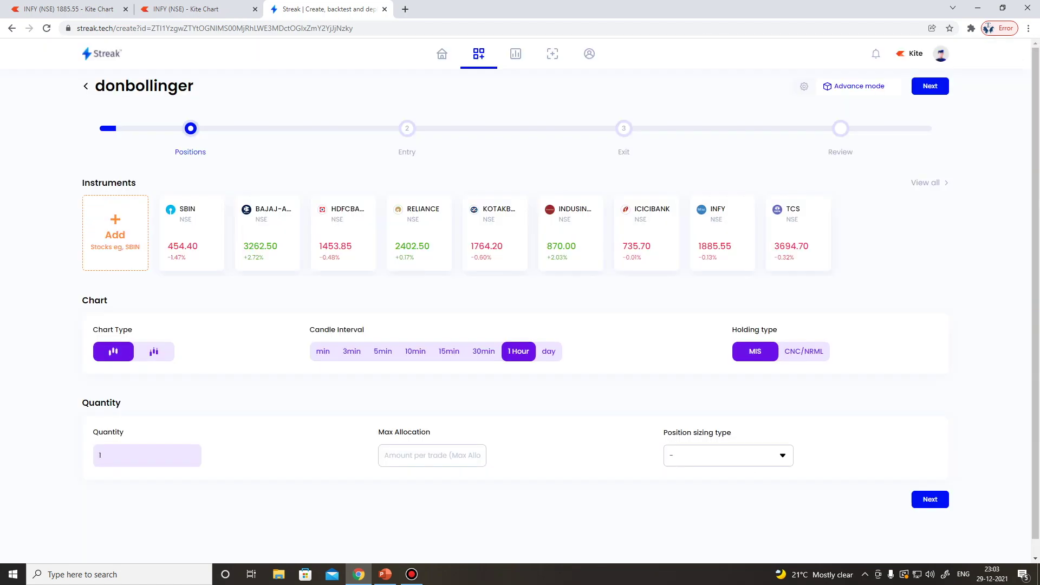
pyautogui.moveTo(192, 239)
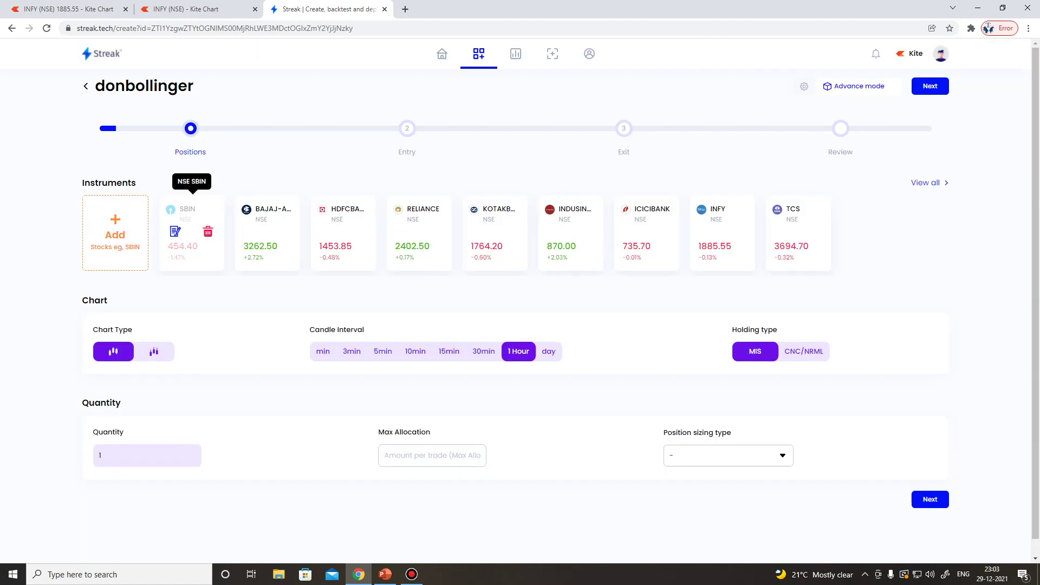
pyautogui.moveTo(268, 238)
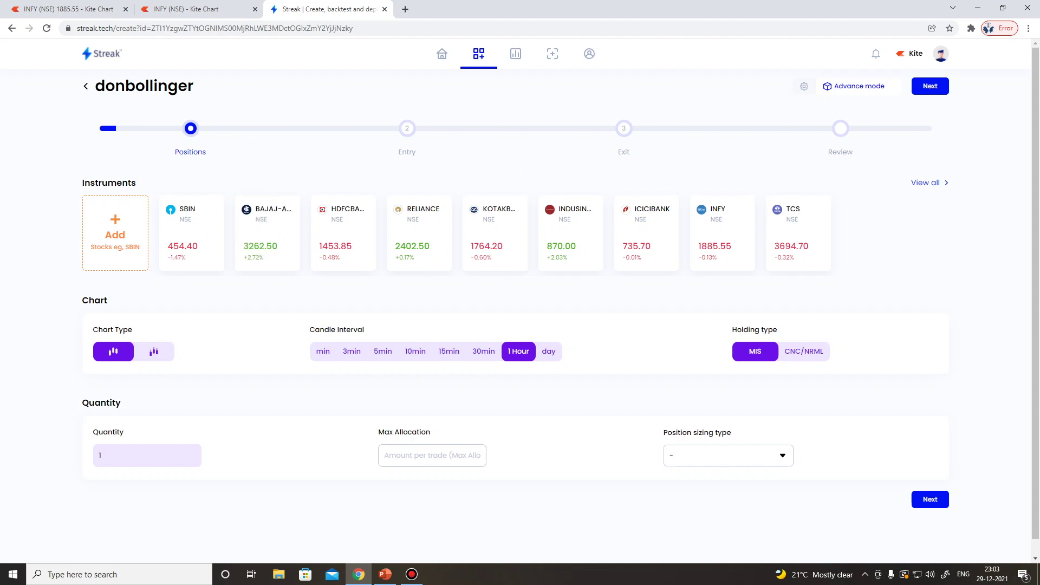
pyautogui.moveTo(571, 238)
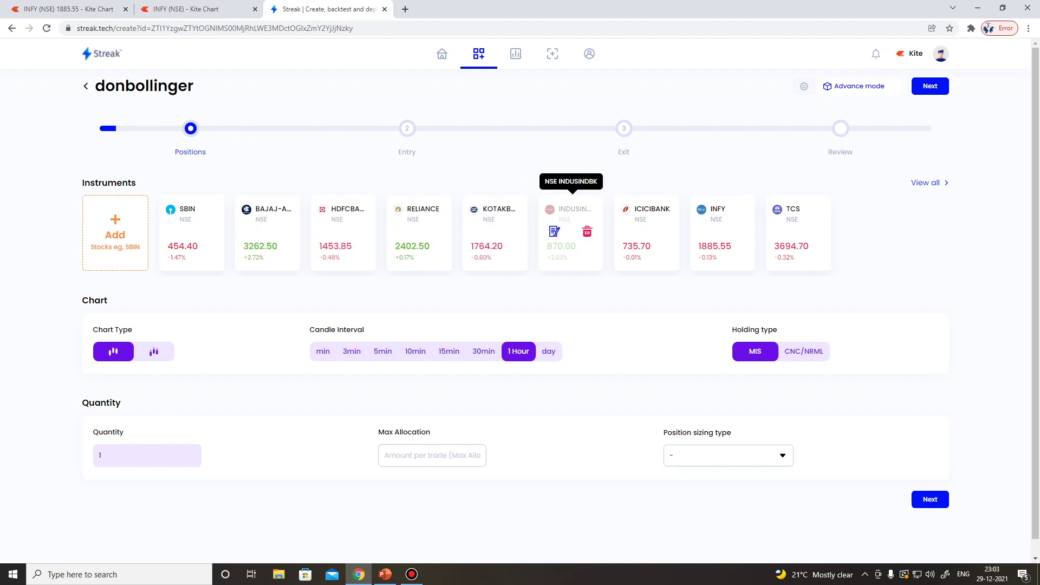
pyautogui.moveTo(723, 238)
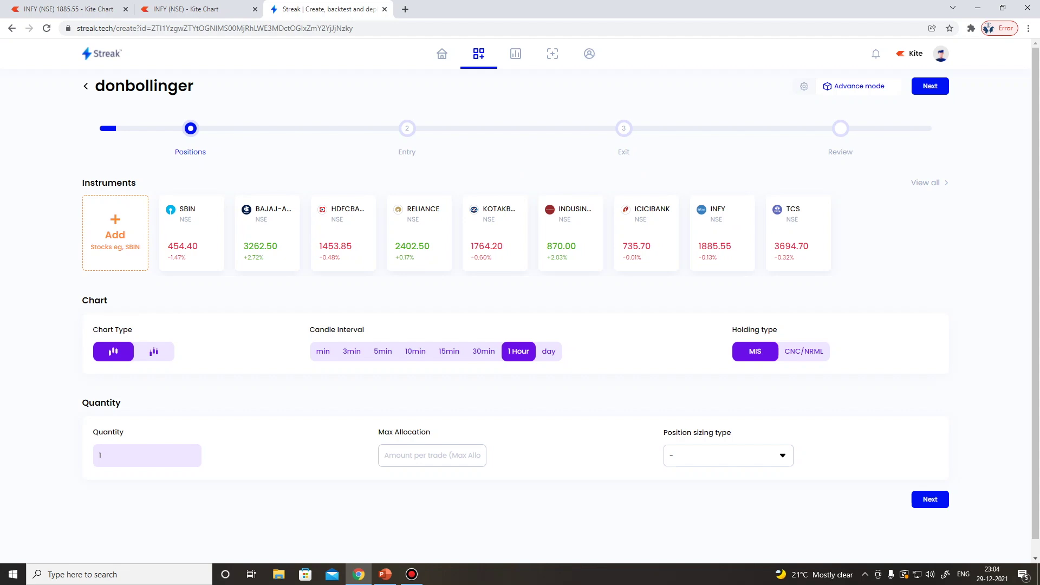
pyautogui.click(804, 352)
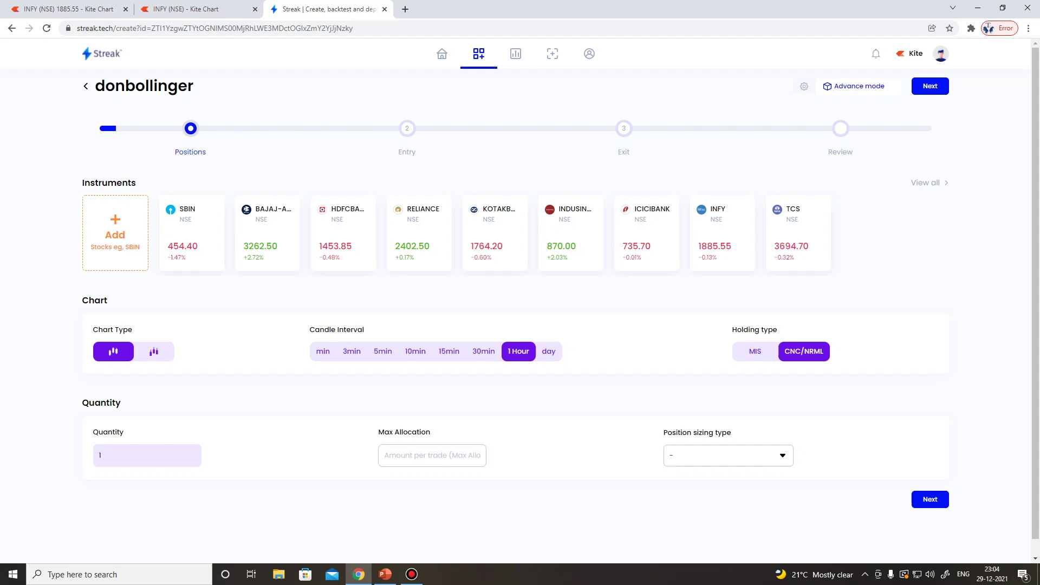
pyautogui.click(930, 500)
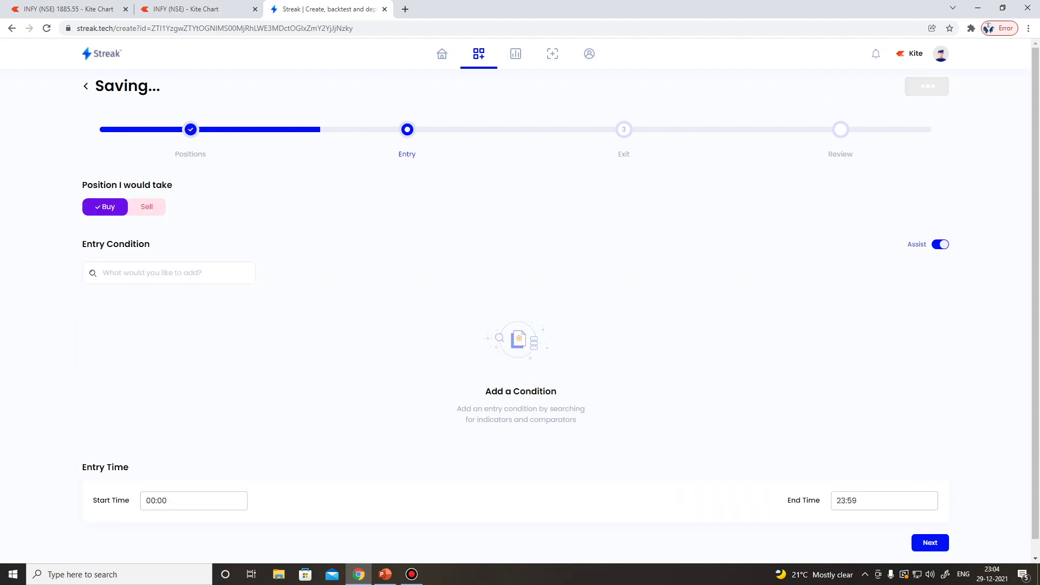
# Step: Start the buy entry condition with Close(0), removing the suggested "higher than" comparator and Opening Range operand
pyautogui.click(169, 273)
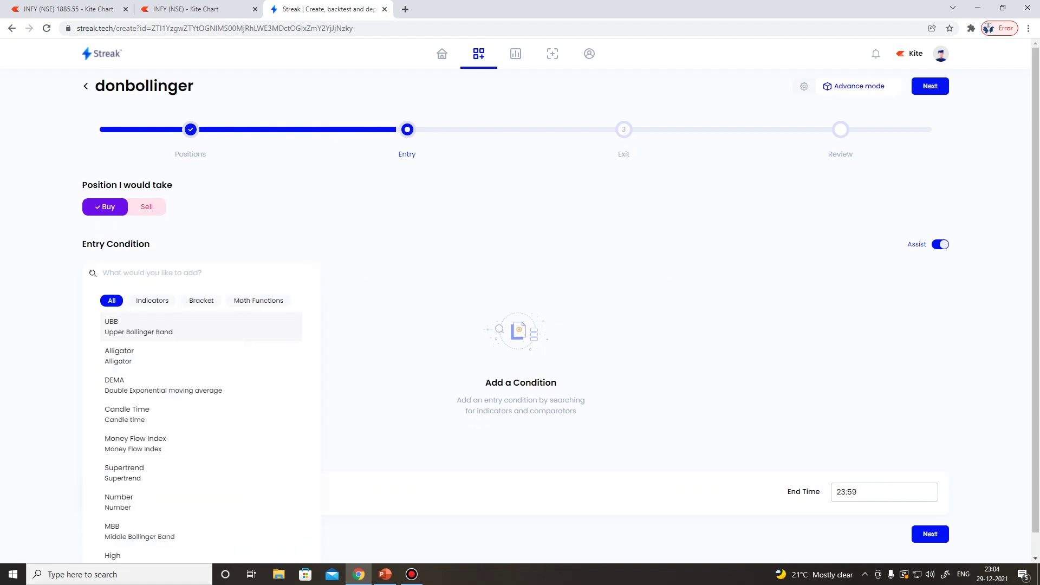
pyautogui.write('clo')
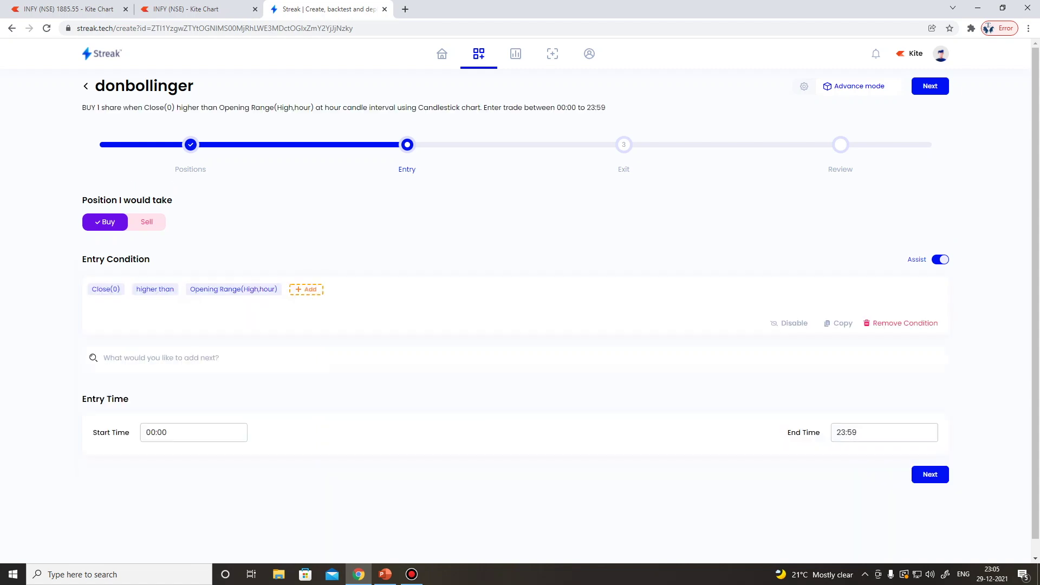
pyautogui.click(178, 290)
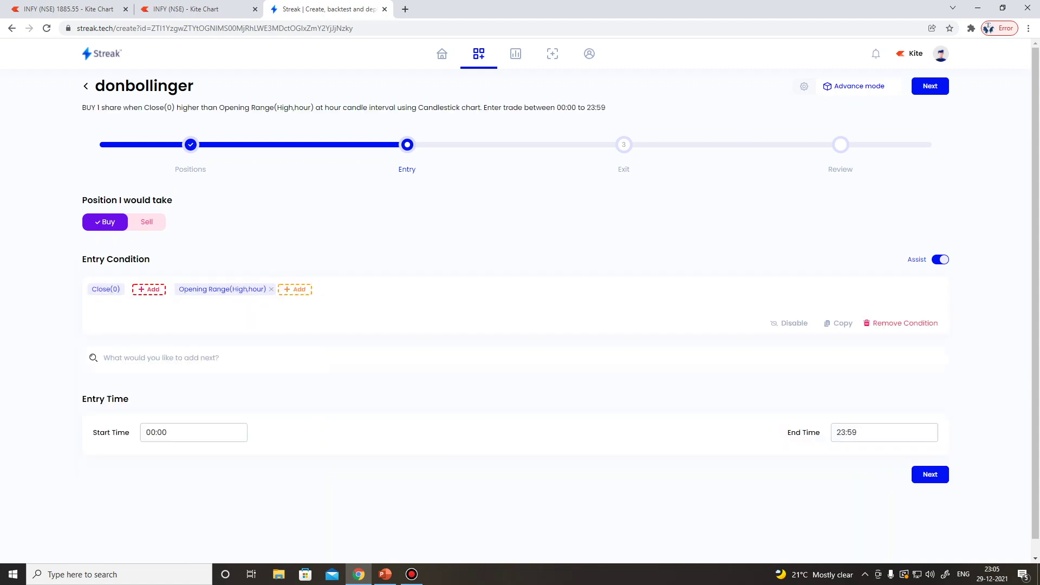
pyautogui.click(271, 289)
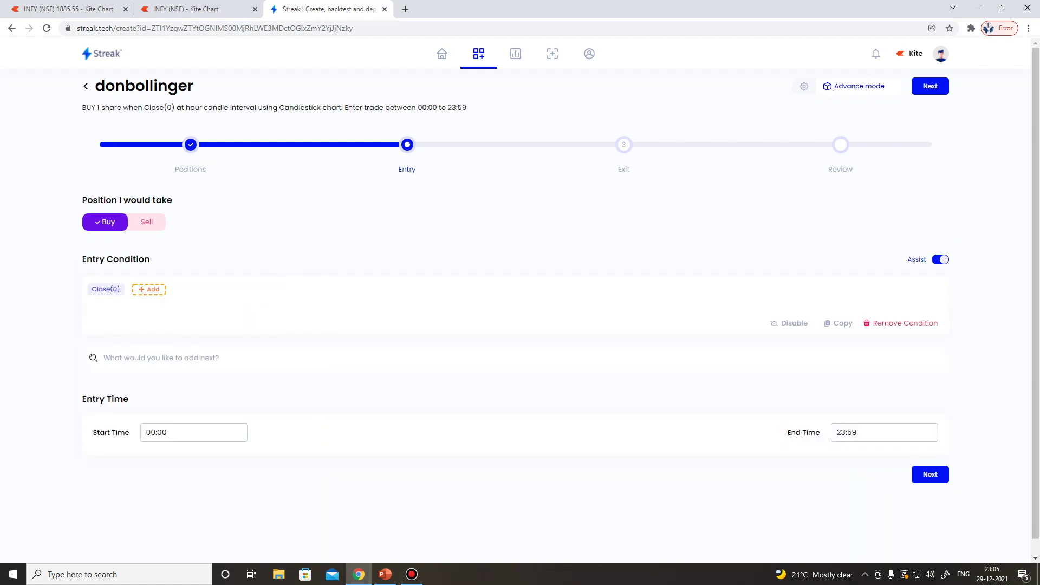
# Step: Complete the first entry condition with "higher than" and the Upper Bollinger Band on Close, period 20, 2 standard deviations, simple type, offset 0
pyautogui.click(149, 289)
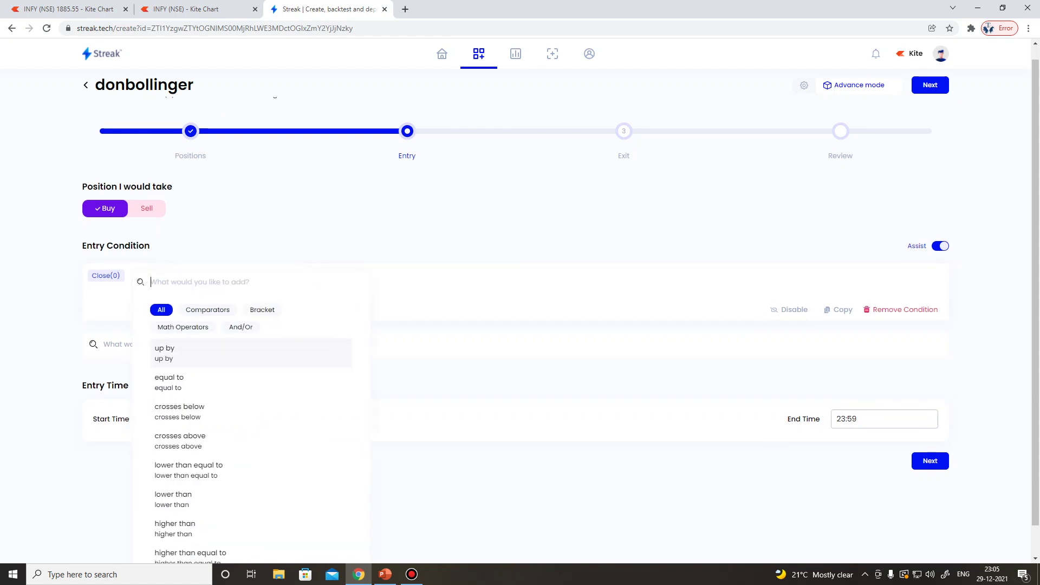
pyautogui.write('hi')
pyautogui.press('Return')
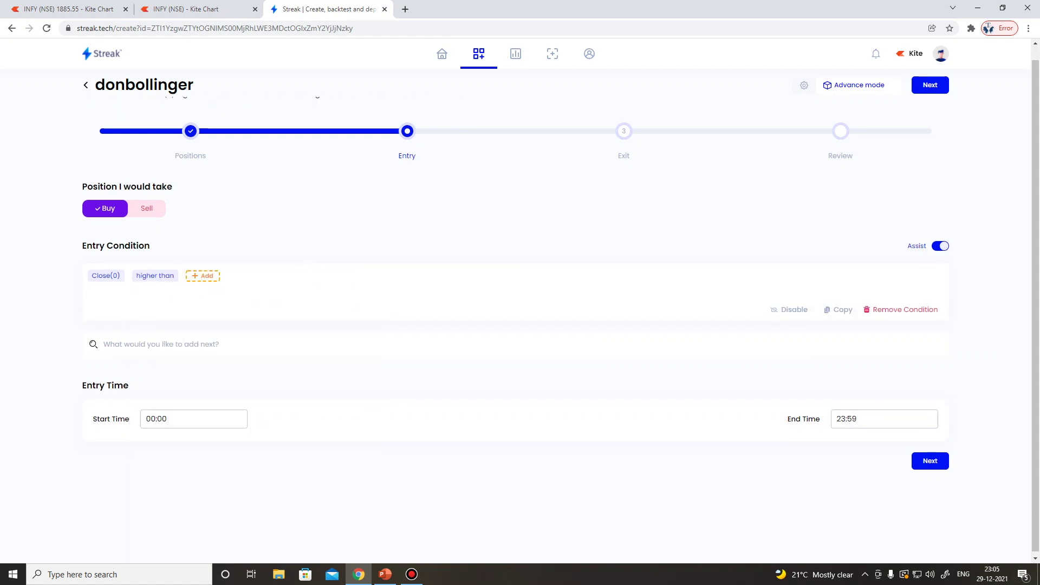
pyautogui.click(203, 277)
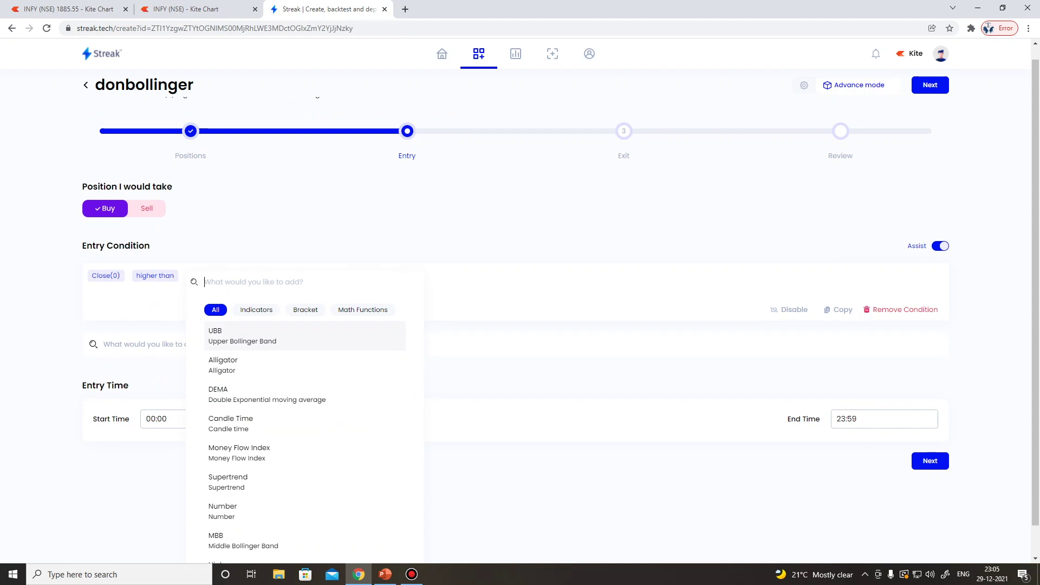
pyautogui.write('bollo')
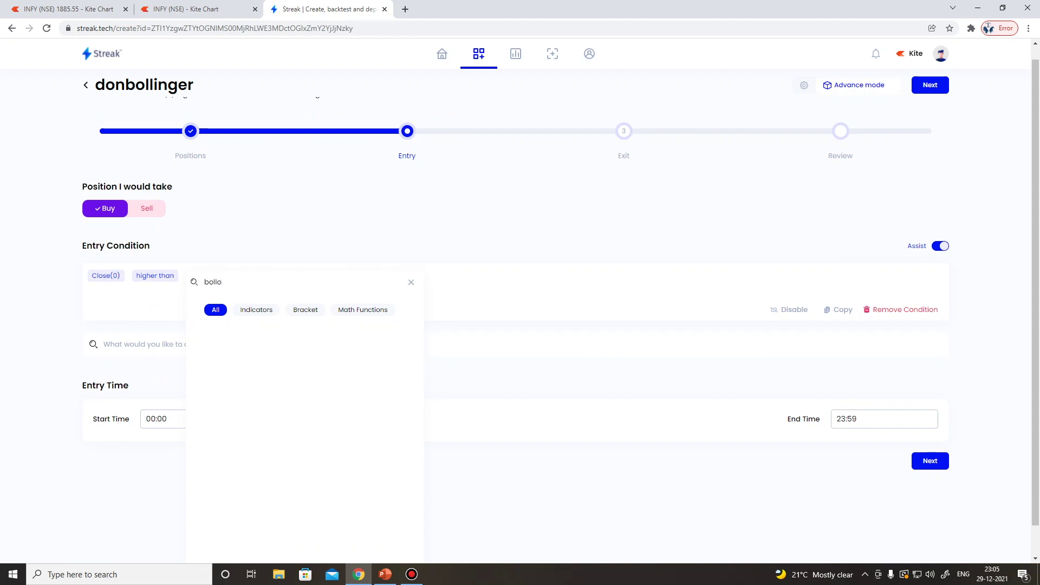
pyautogui.press('BackSpace')
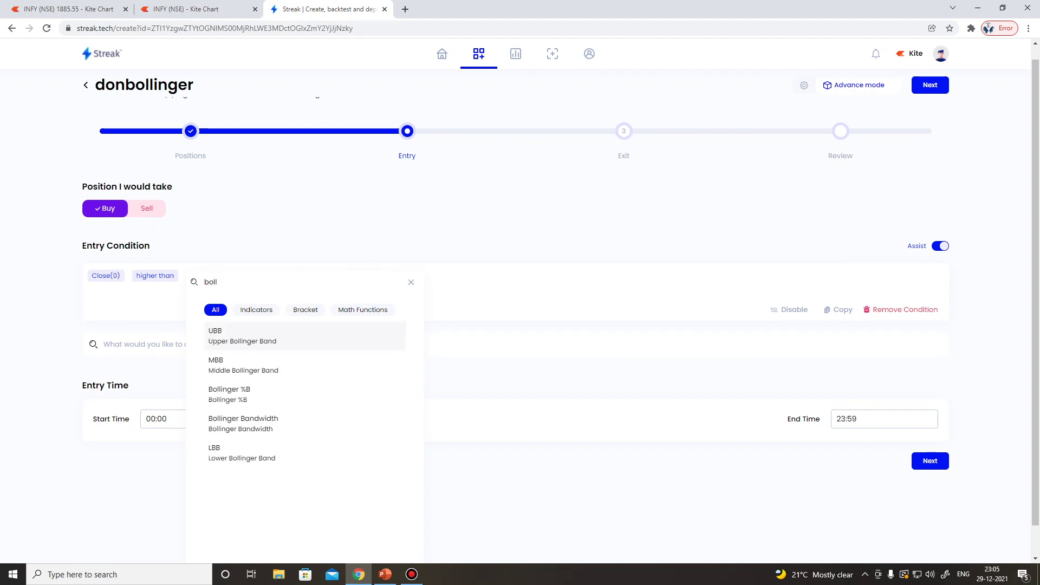
pyautogui.press('Return')
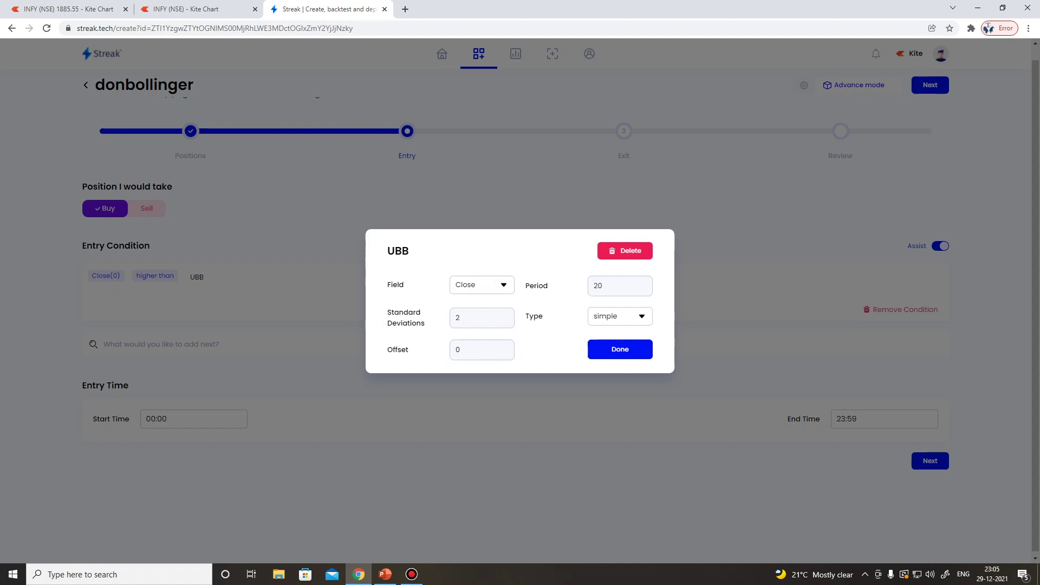
pyautogui.press('Return')
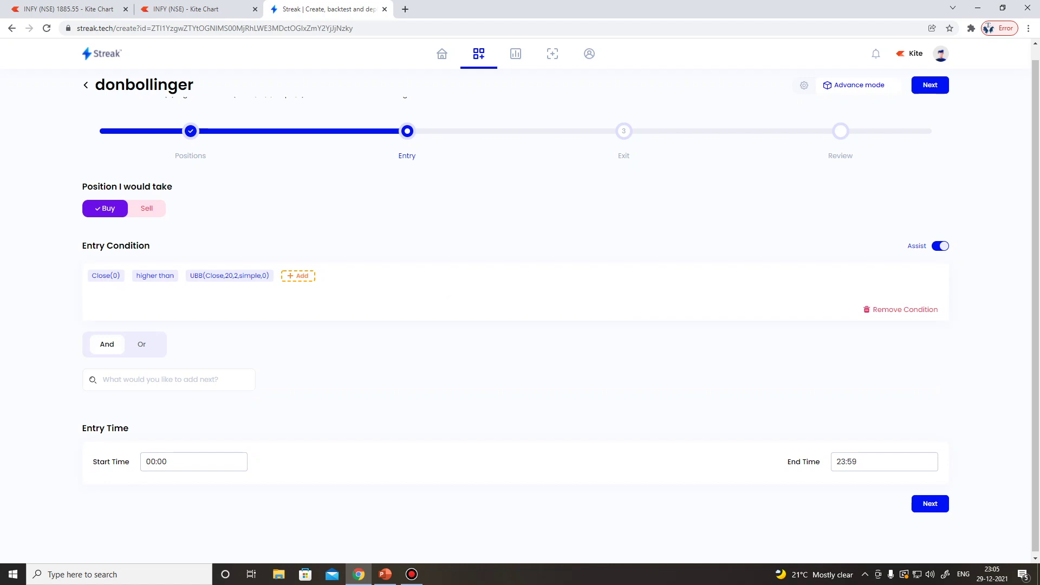
# Step: Start a second entry condition joined by And with Close(0), removing its suggested comparator and Opening Range operand
pyautogui.click(169, 380)
pyautogui.write('cl')
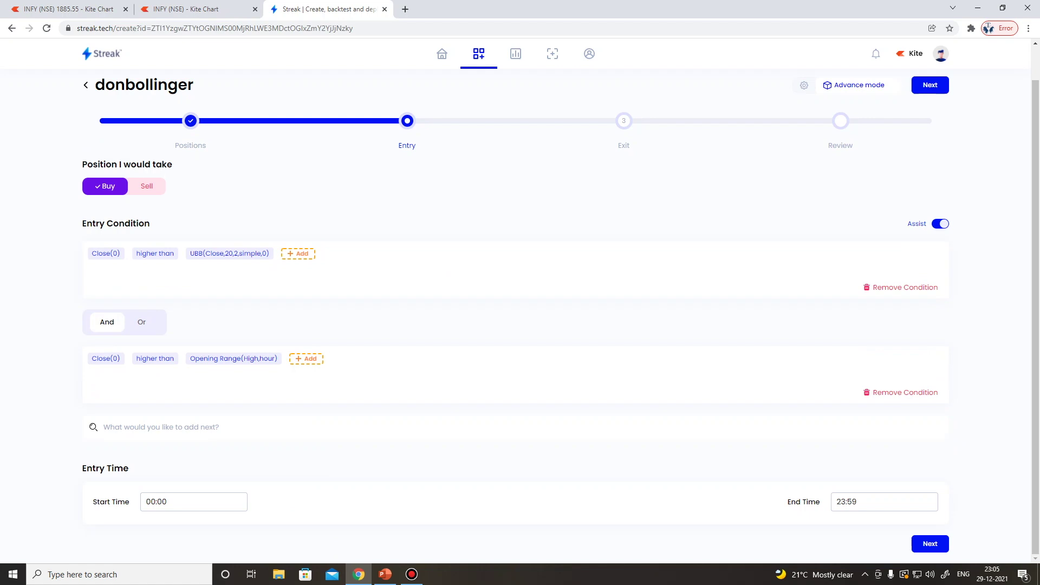
pyautogui.click(179, 359)
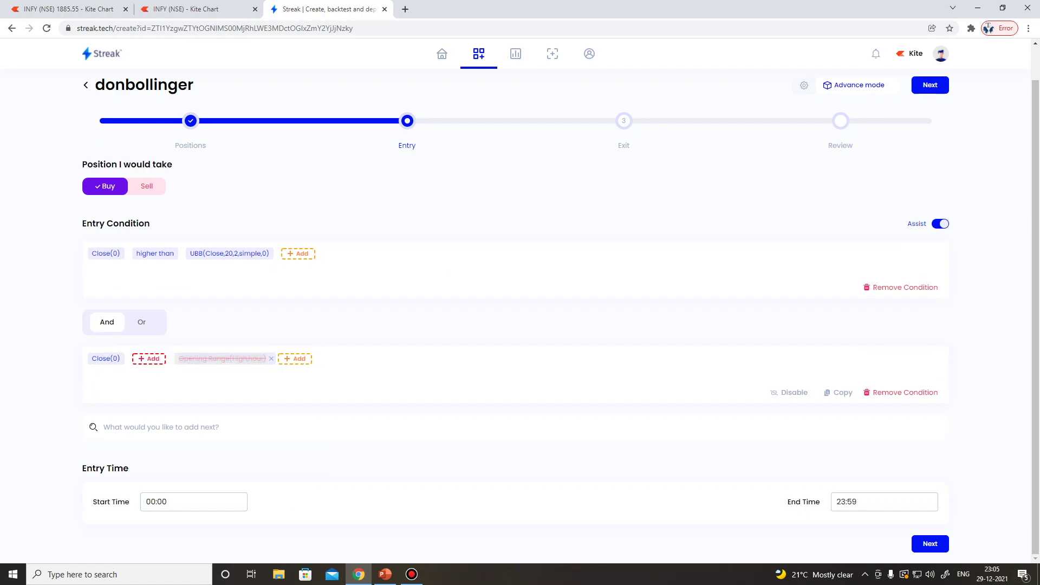
pyautogui.click(272, 359)
# Step: Complete the second entry condition with "crosses above" and the upper Donchian Channel, using high and low periods of 20 and offset 0
pyautogui.click(149, 359)
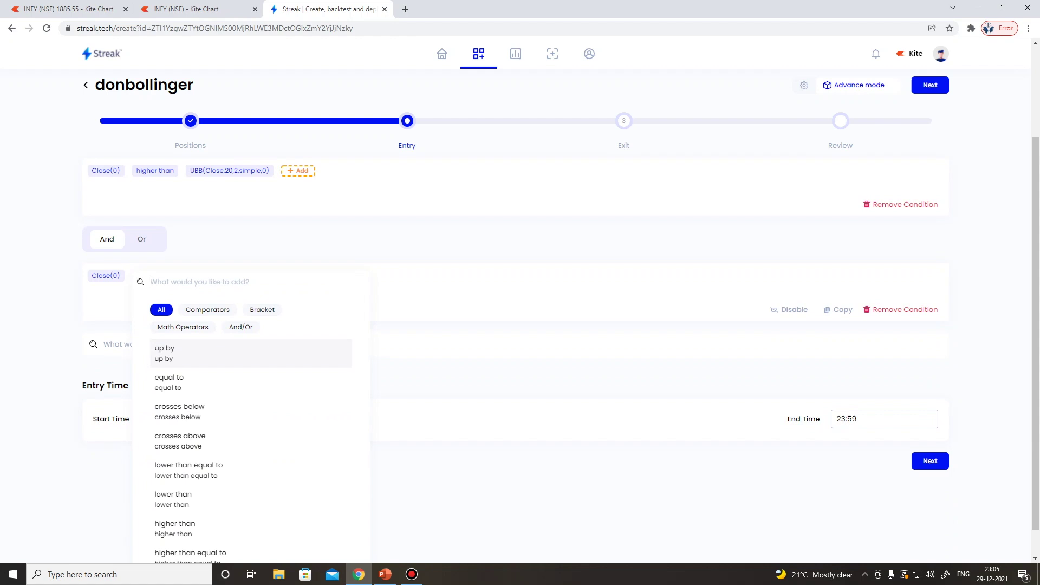
pyautogui.write('cr')
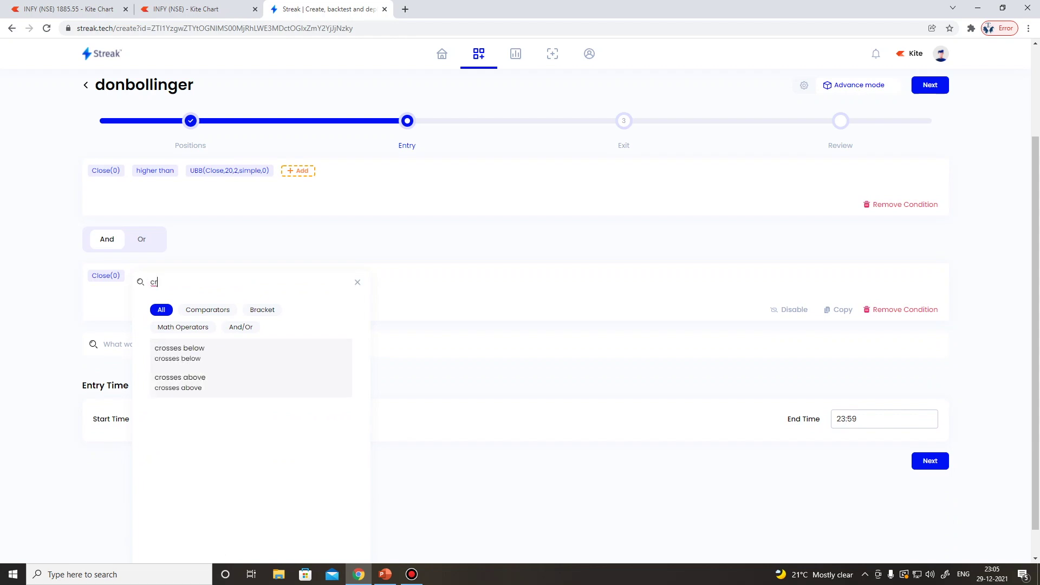
pyautogui.click(182, 379)
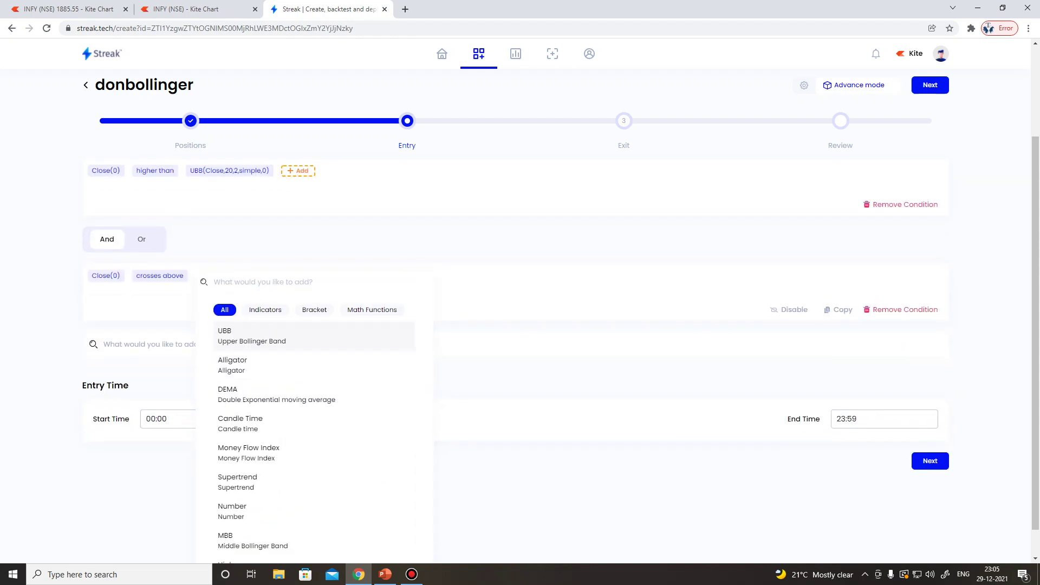
pyautogui.write('don')
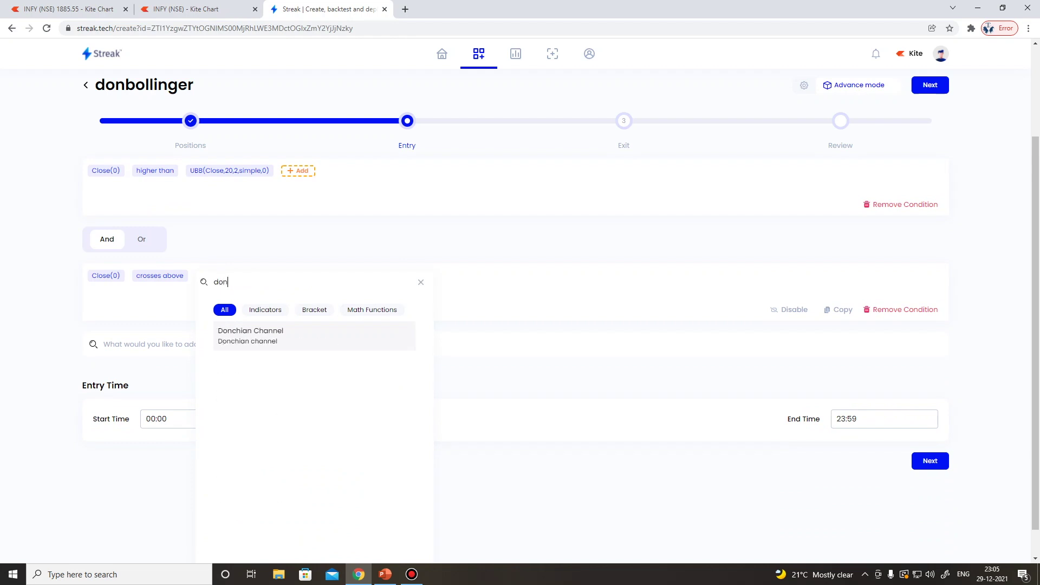
pyautogui.press('Return')
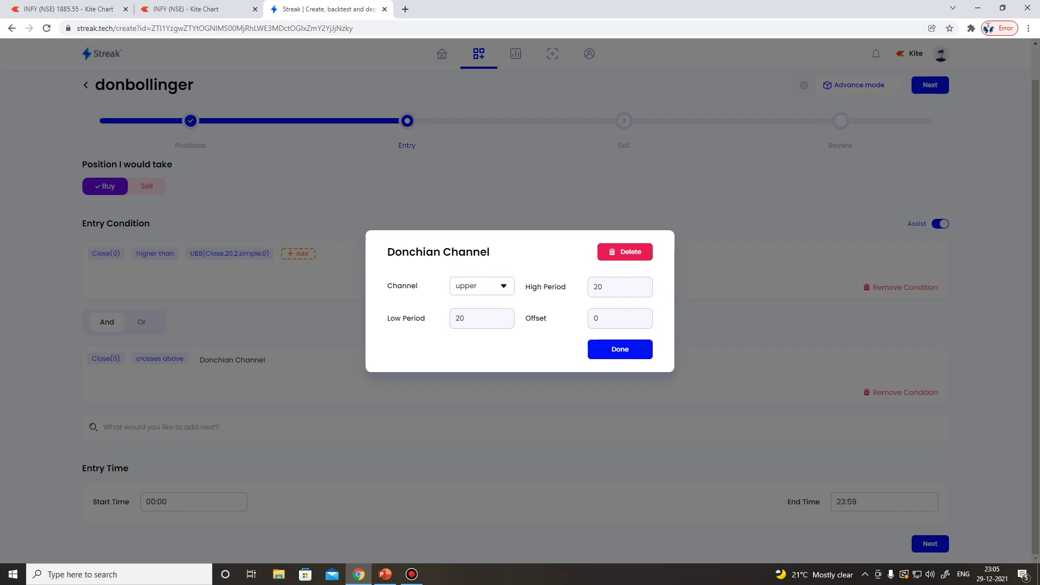
pyautogui.press('Return')
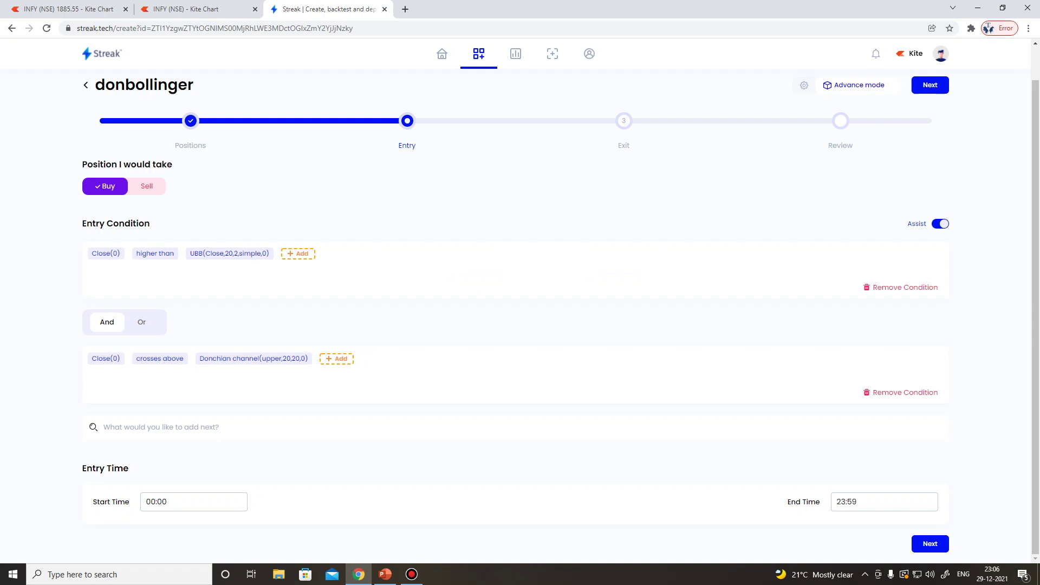
# Step: Set the exit condition to a 2% stop loss and 5% target profit, and continue to the review stage
pyautogui.click(931, 544)
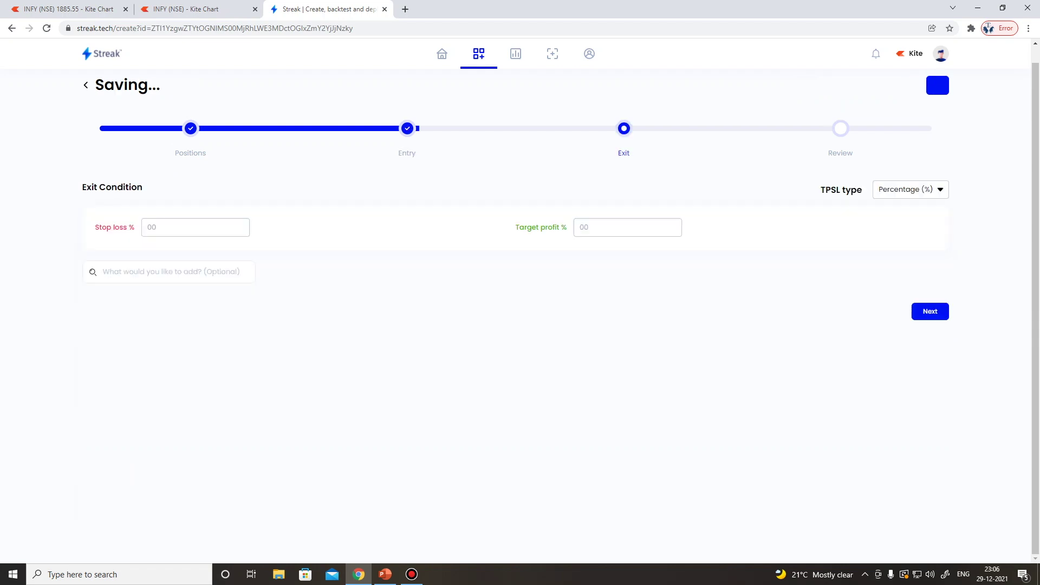
pyautogui.click(196, 244)
pyautogui.write('2')
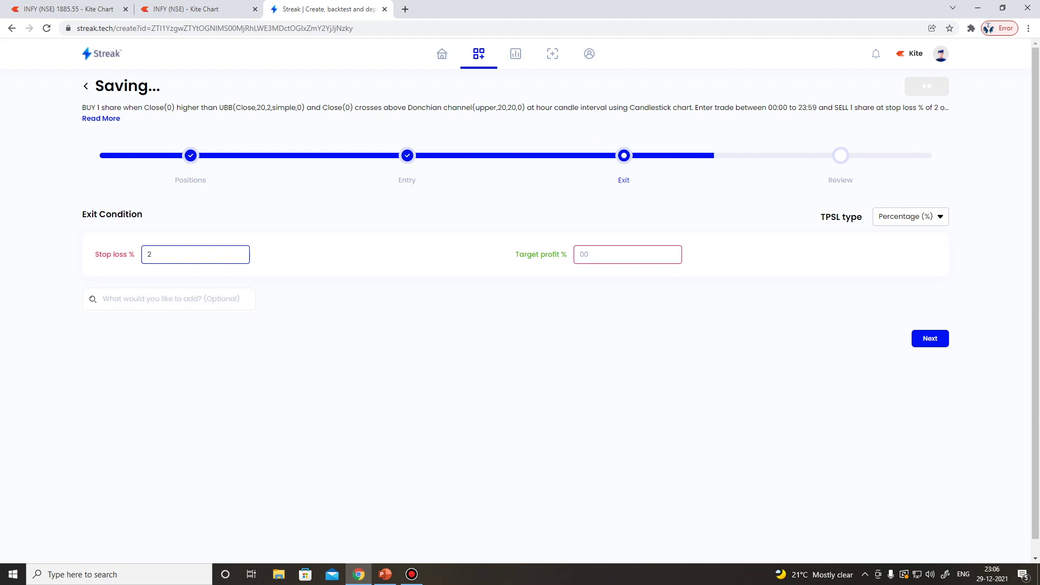
pyautogui.press('Tab')
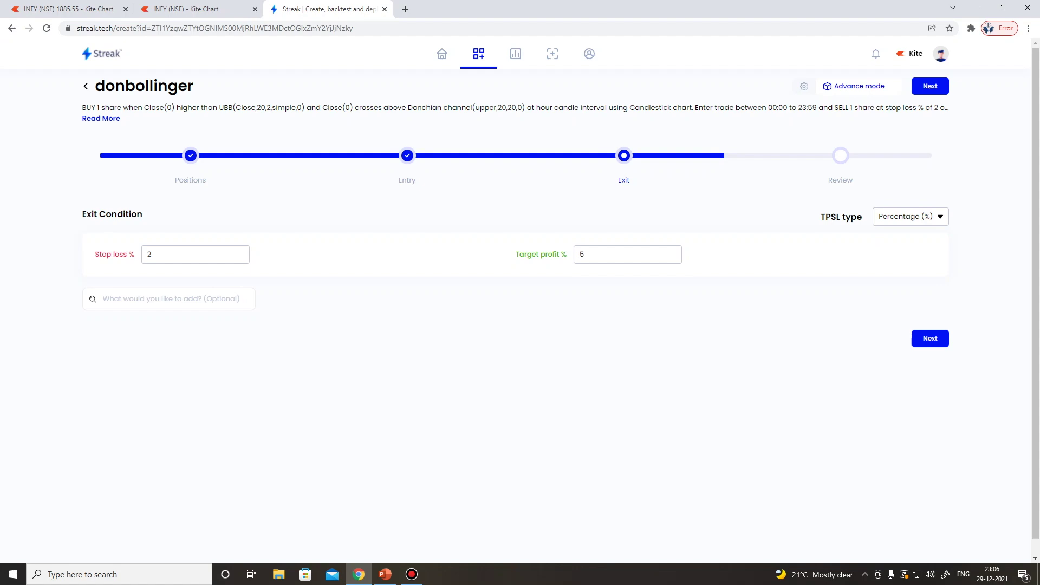
pyautogui.press('Return')
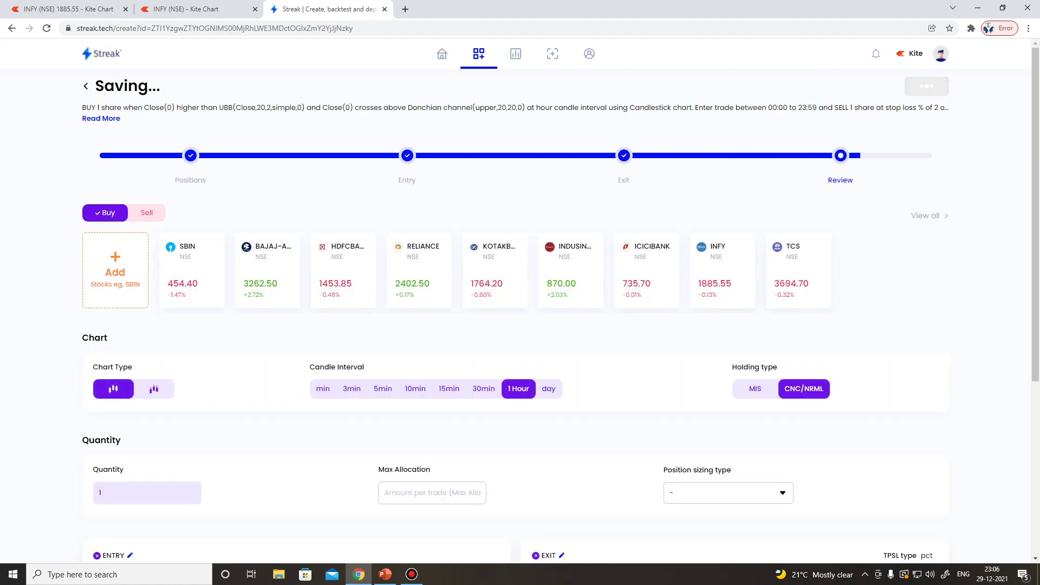
# Step: Review the strategy's chart settings, quantity, entry and exit rules, and backtest parameters
pyautogui.scroll(-3, 515, 325)
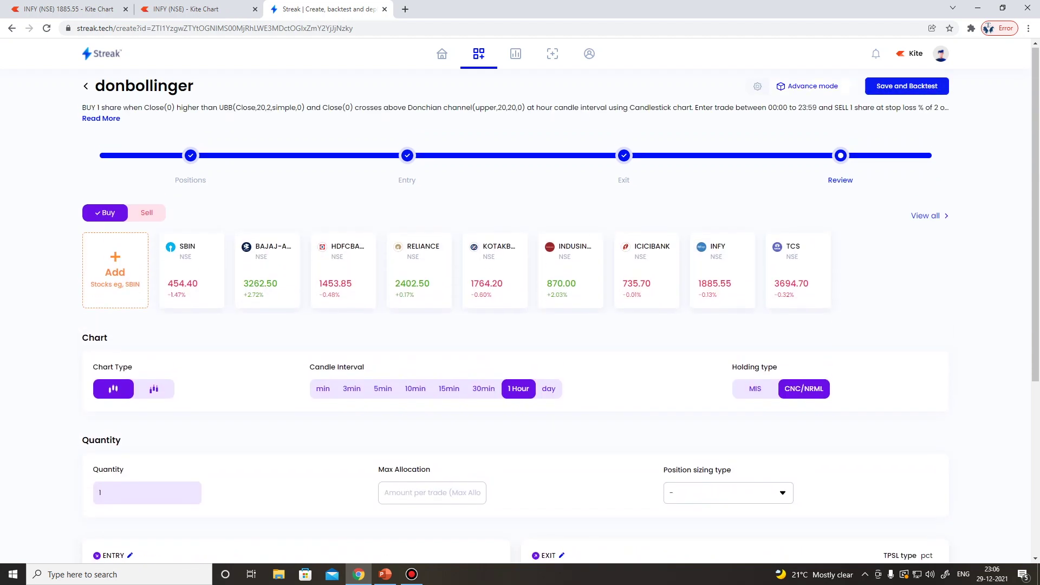
pyautogui.scroll(-4, 515, 325)
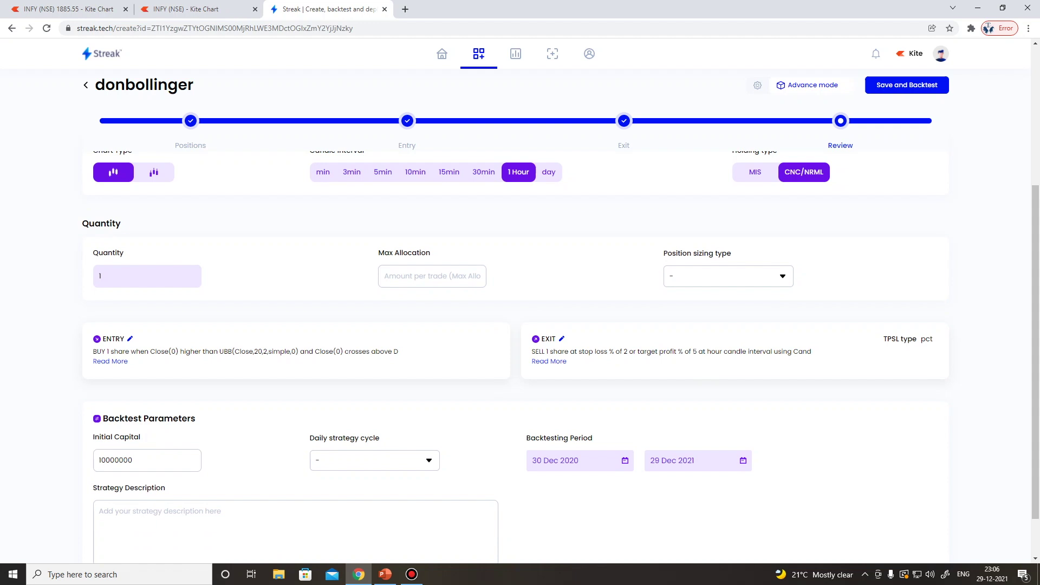
pyautogui.scroll(-1, 514, 357)
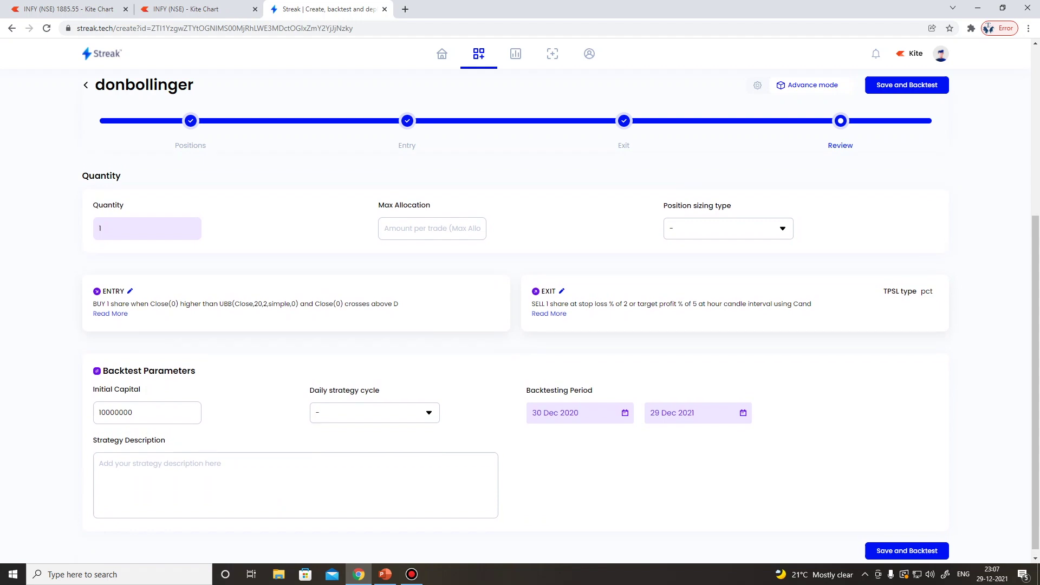
# Step: Save and backtest the donbollinger strategy, and show the backtest results for SBIN
pyautogui.scroll(5, 271, 271)
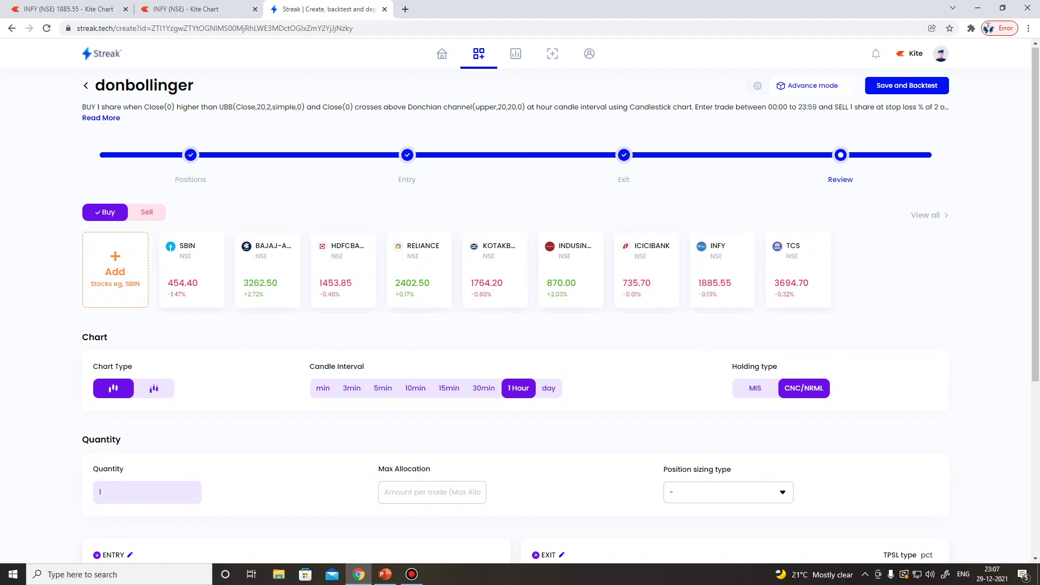
pyautogui.scroll(-5, 520, 347)
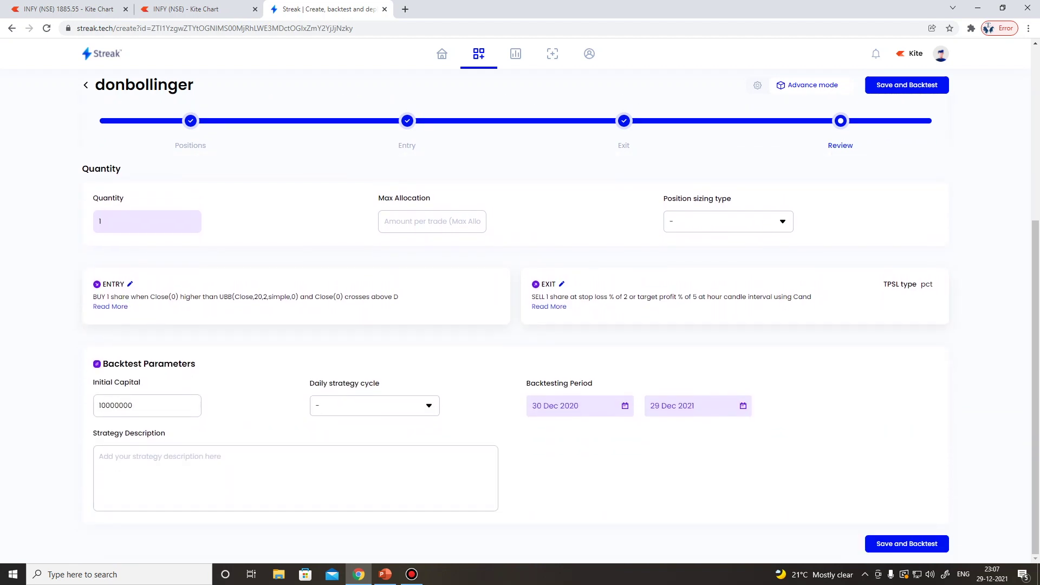
pyautogui.click(907, 85)
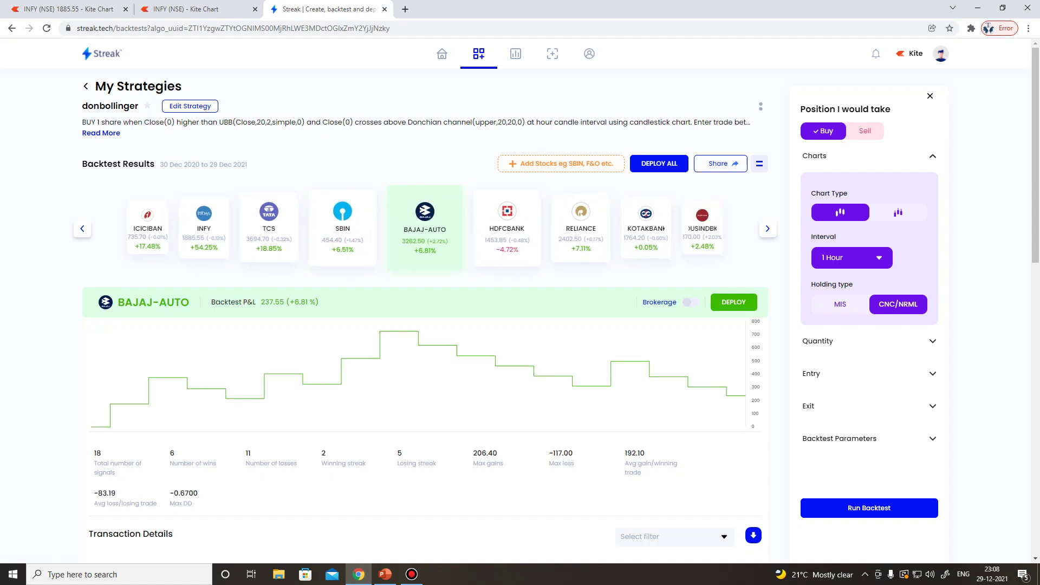
pyautogui.click(83, 229)
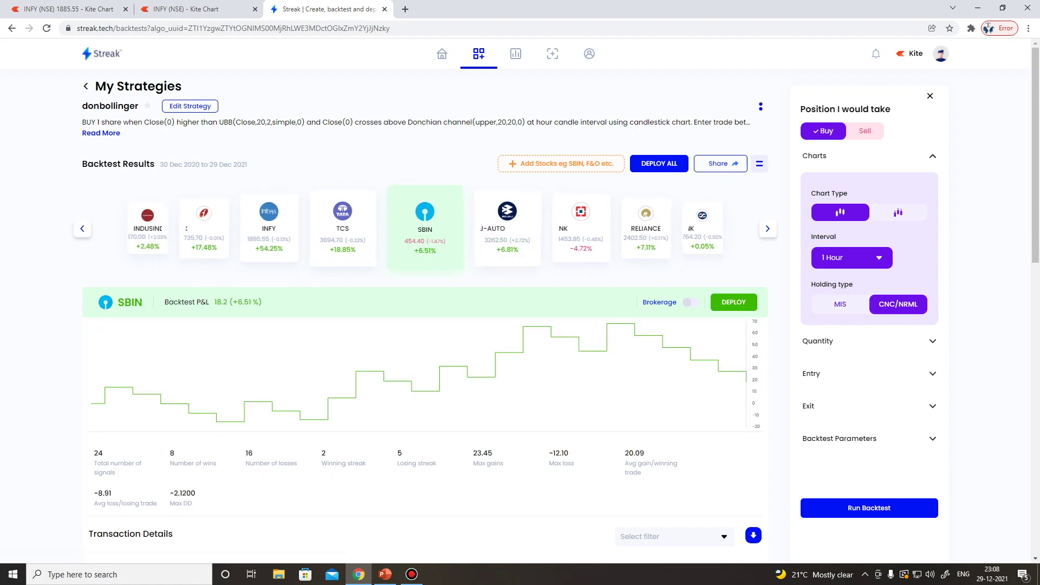
pyautogui.moveTo(581, 230)
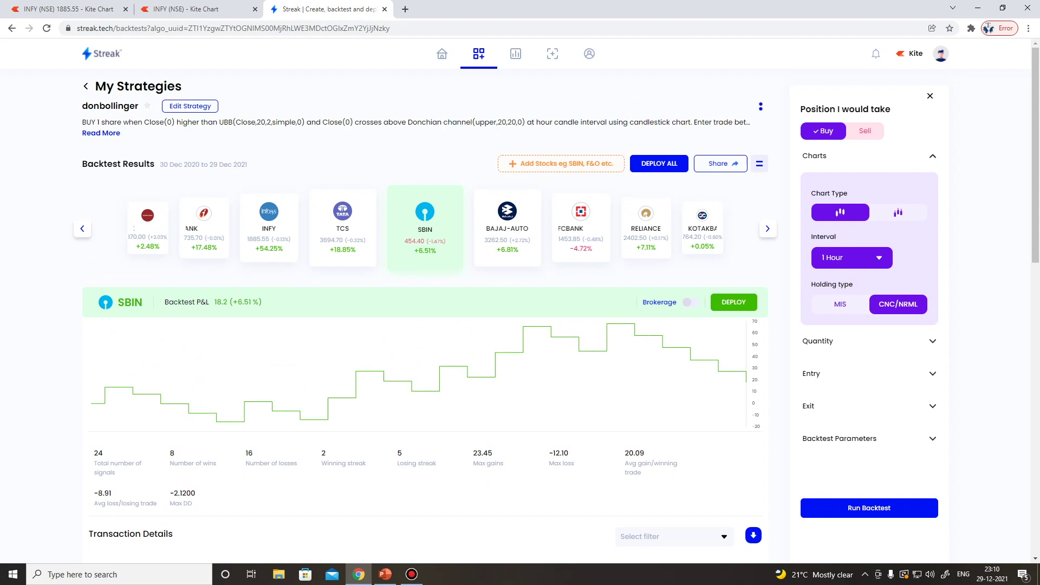
pyautogui.click(734, 302)
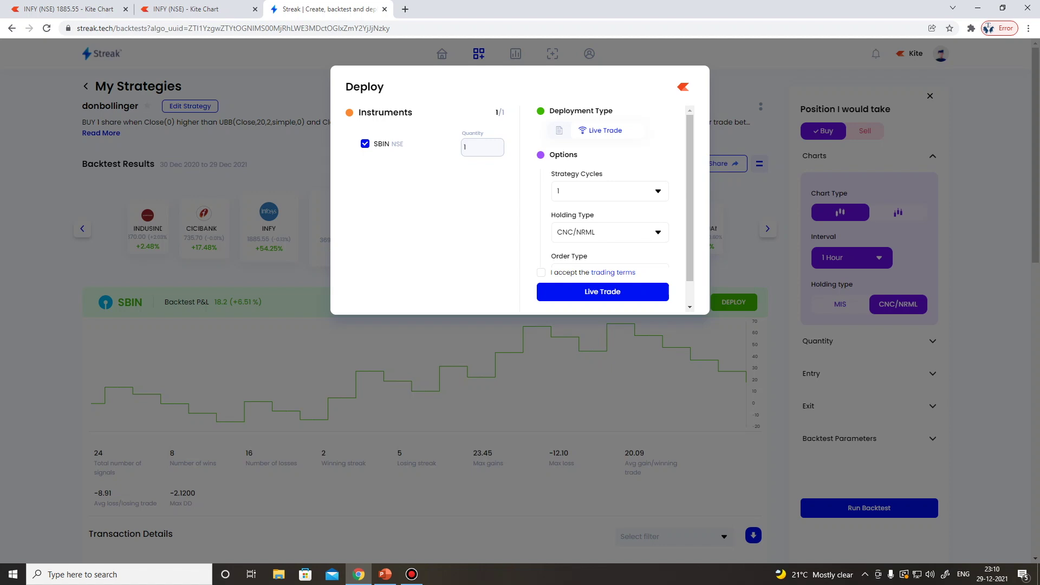
pyautogui.moveTo(690, 233); pyautogui.dragTo(690, 257)
pyautogui.click(731, 260)
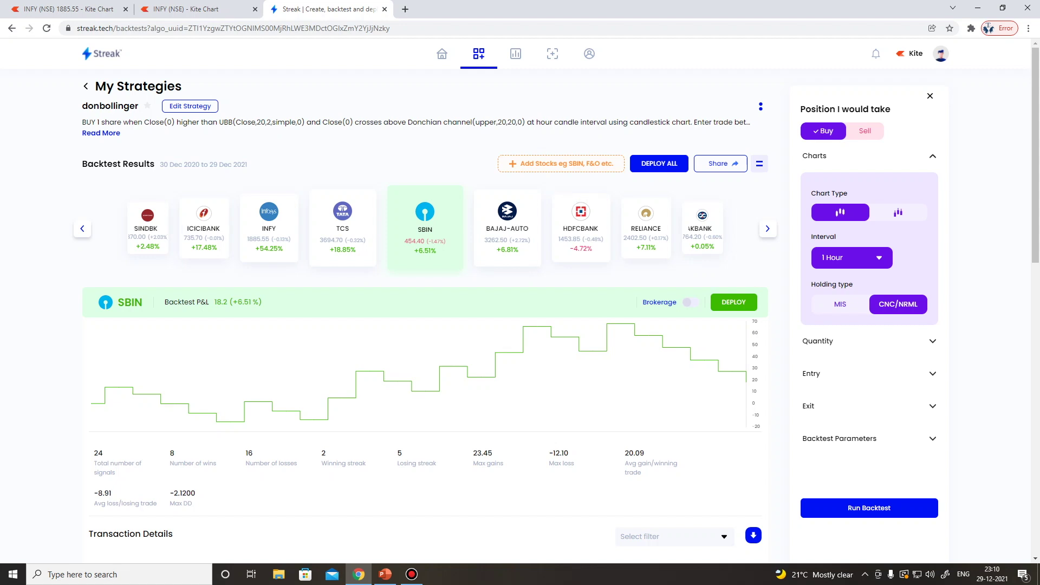
# Step: Deploy the strategy as a live trade on all nine stocks, accepting the trading terms, and open the list of deployed strategies
pyautogui.click(660, 163)
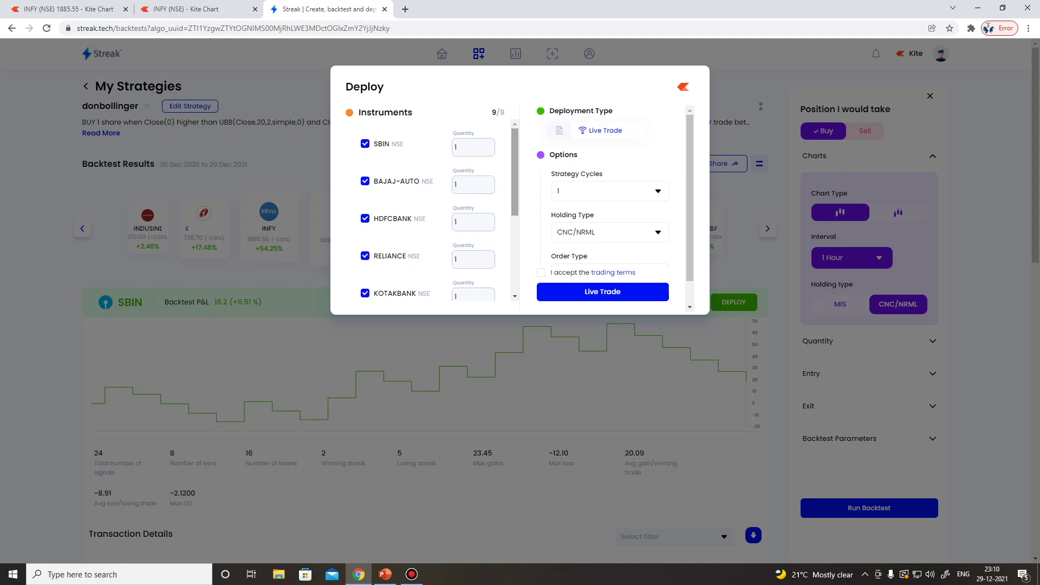
pyautogui.scroll(-3, 433, 211)
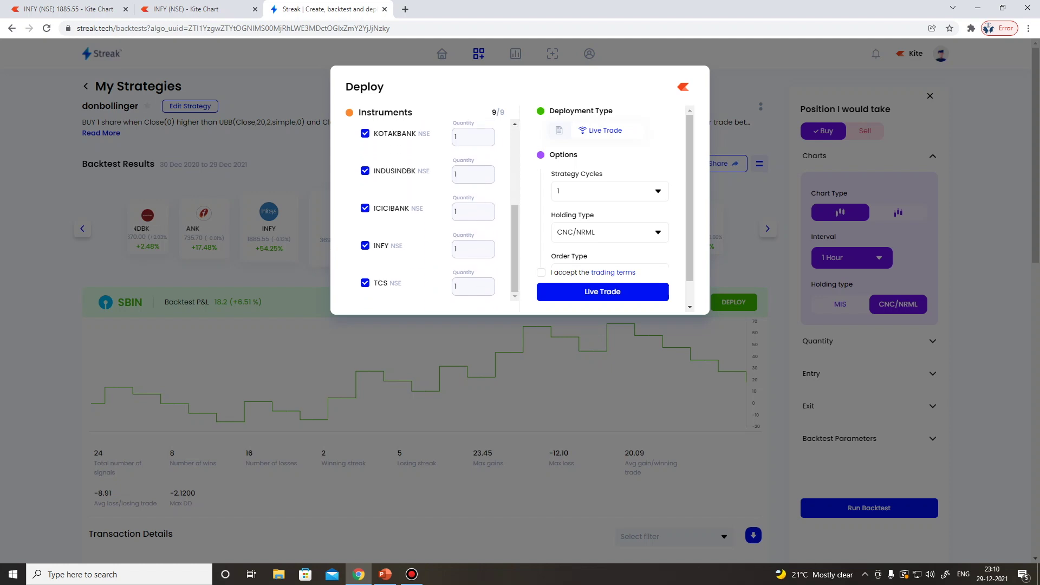
pyautogui.scroll(-1, 615, 203)
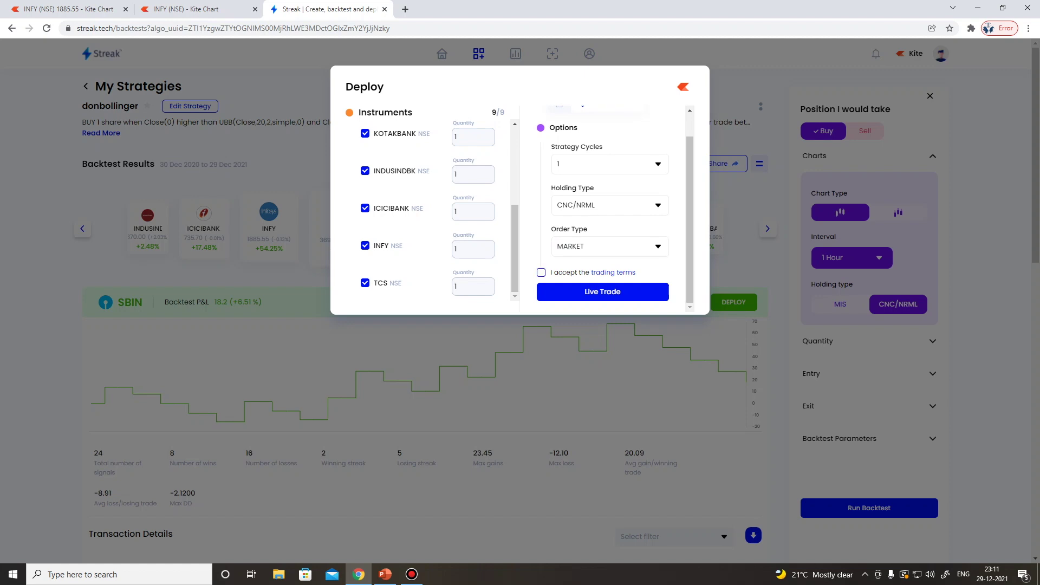
pyautogui.click(541, 272)
pyautogui.click(602, 292)
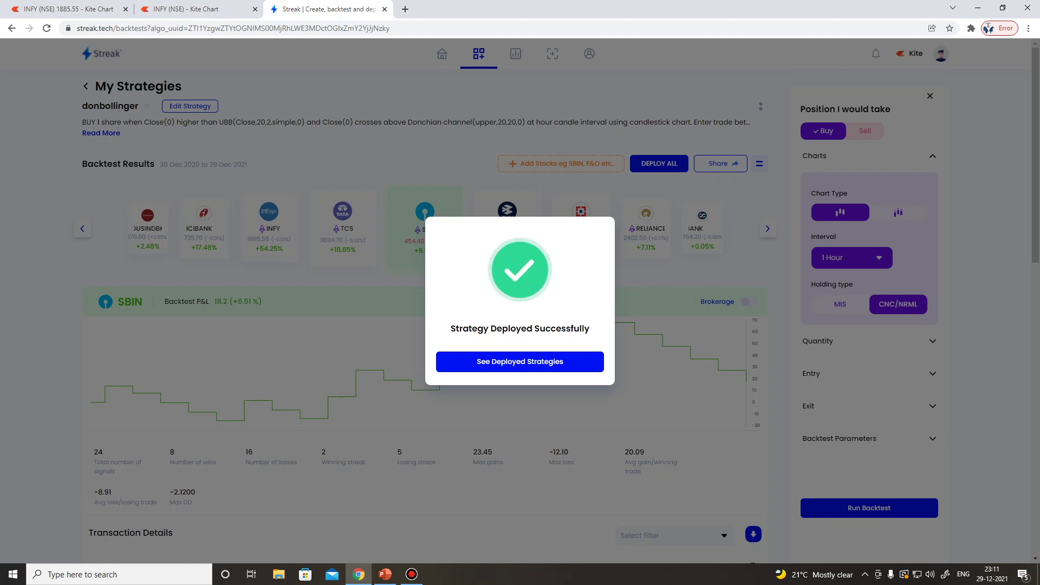
pyautogui.click(520, 362)
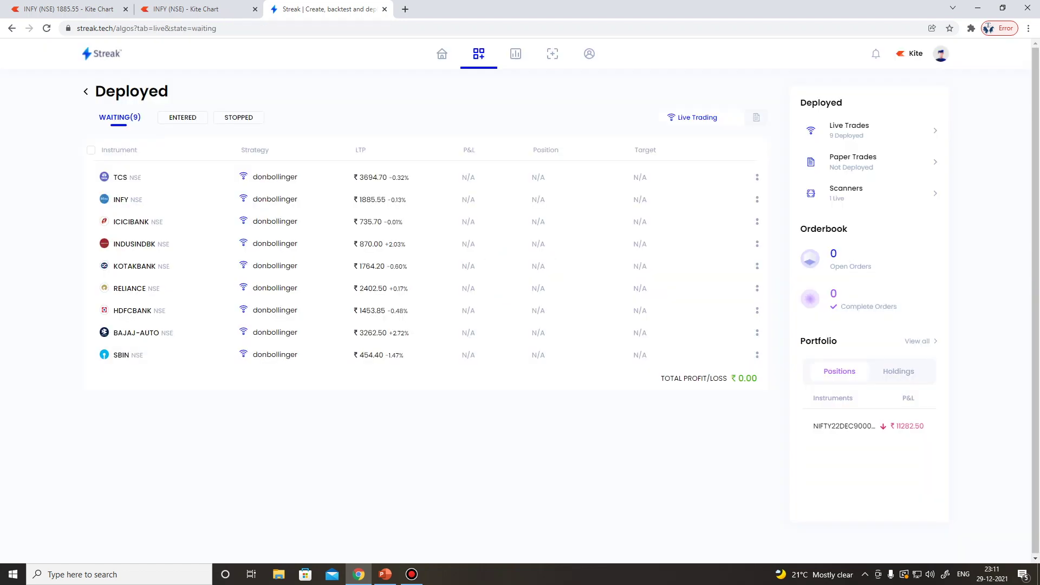